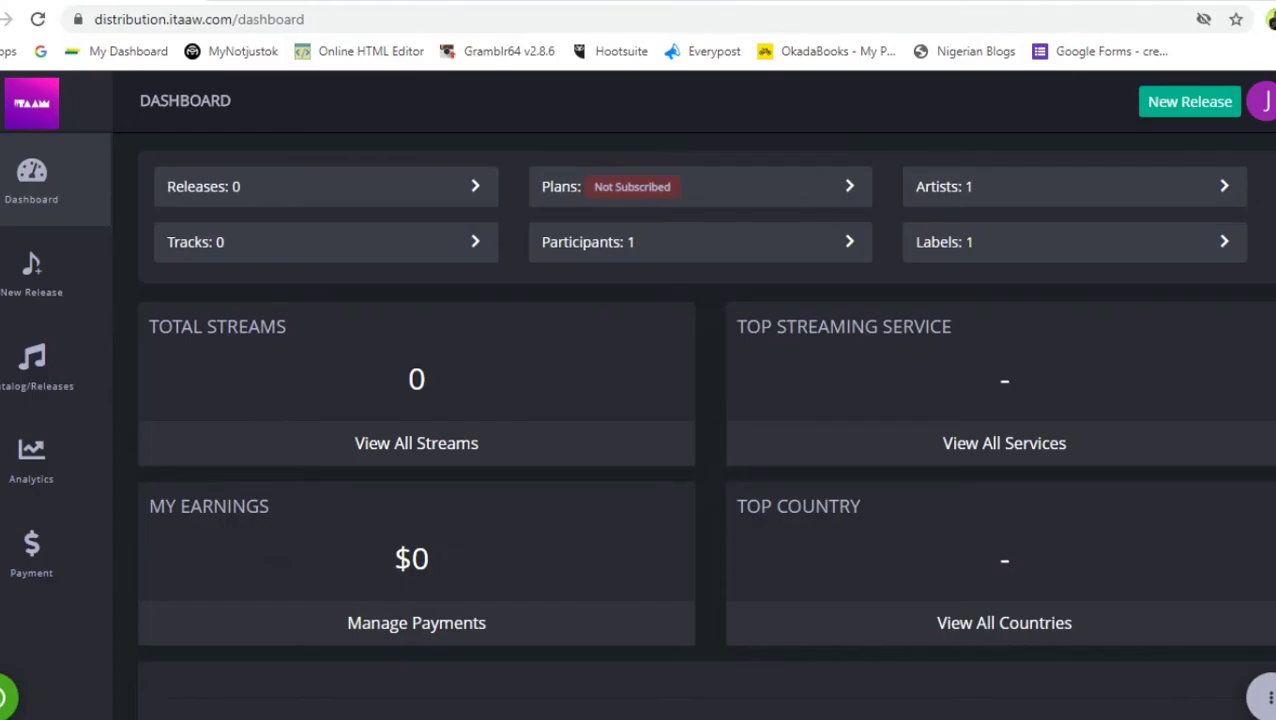
- Attempt a new music release and dismiss the No Active Subscription Found notice to reach the plans
{"action": "left_click_drag", "start_coordinate": [94, 19], "coordinate": [232, 19]}
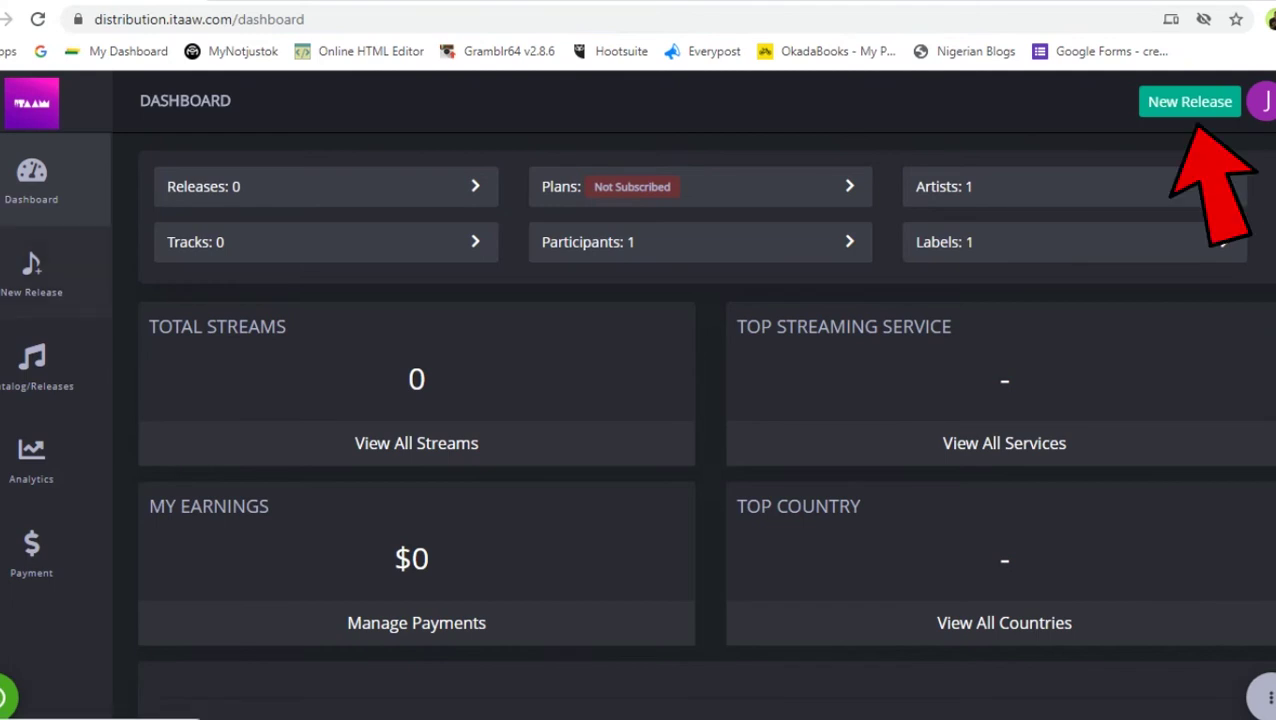
{"action": "left_click", "coordinate": [31, 275]}
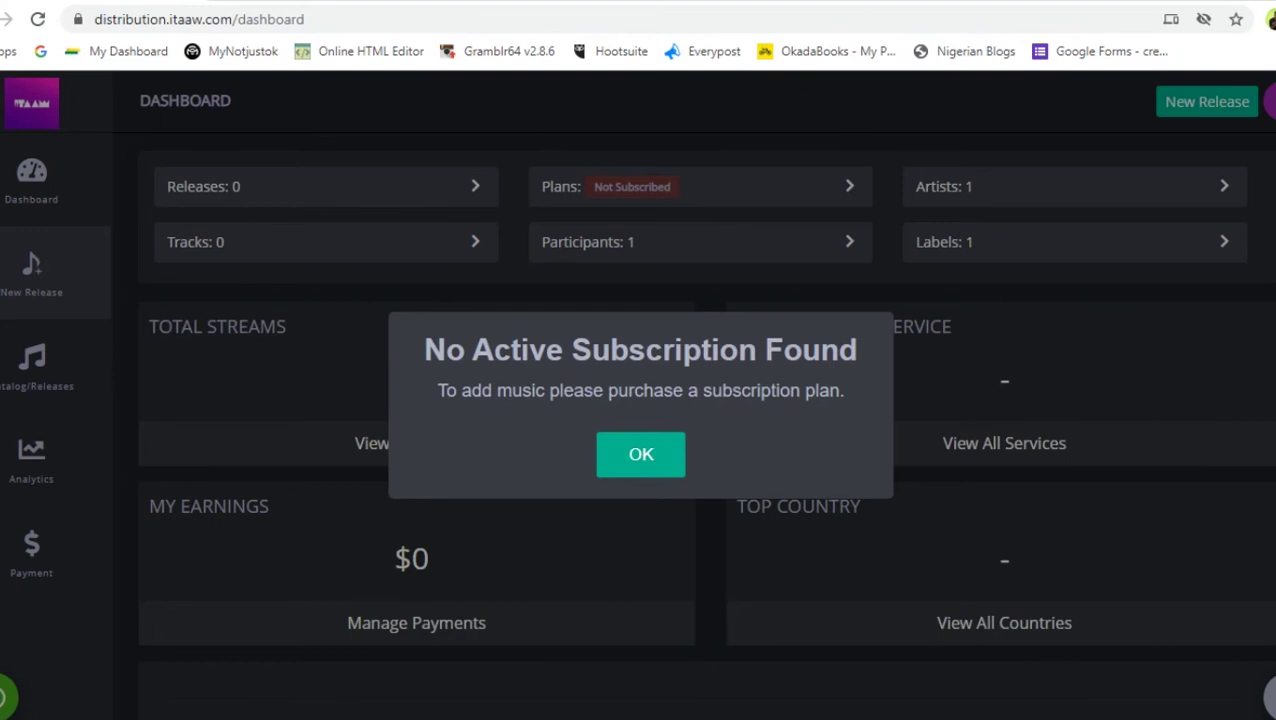
{"action": "key", "text": "Return"}
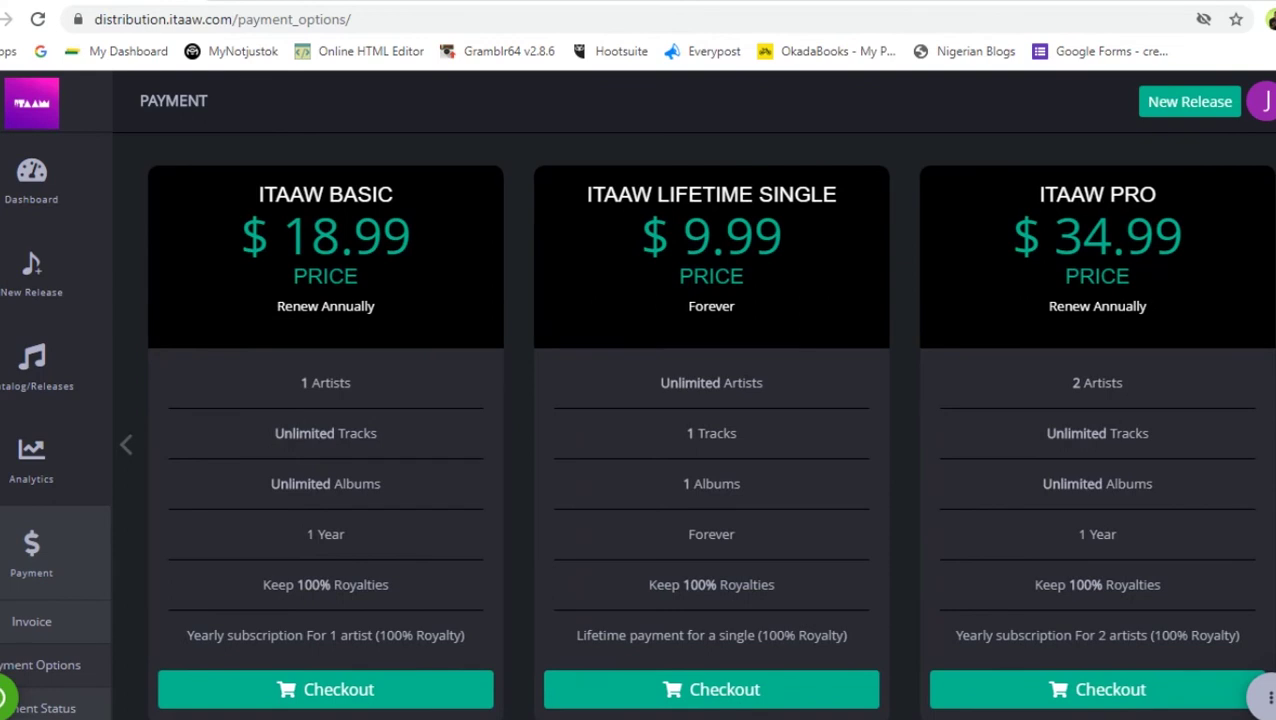
{"action": "scroll", "coordinate": [696, 425], "scroll_direction": "down", "scroll_amount": 1}
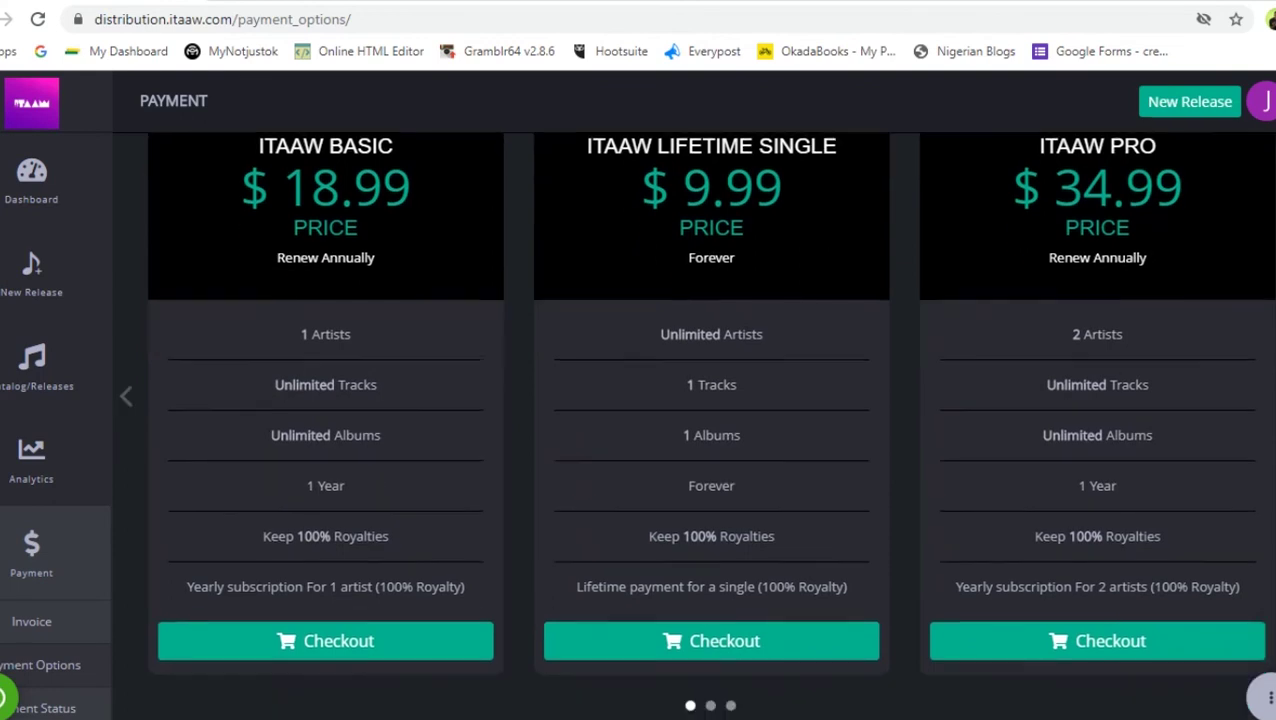
{"action": "scroll", "coordinate": [696, 425], "scroll_direction": "up", "scroll_amount": 1}
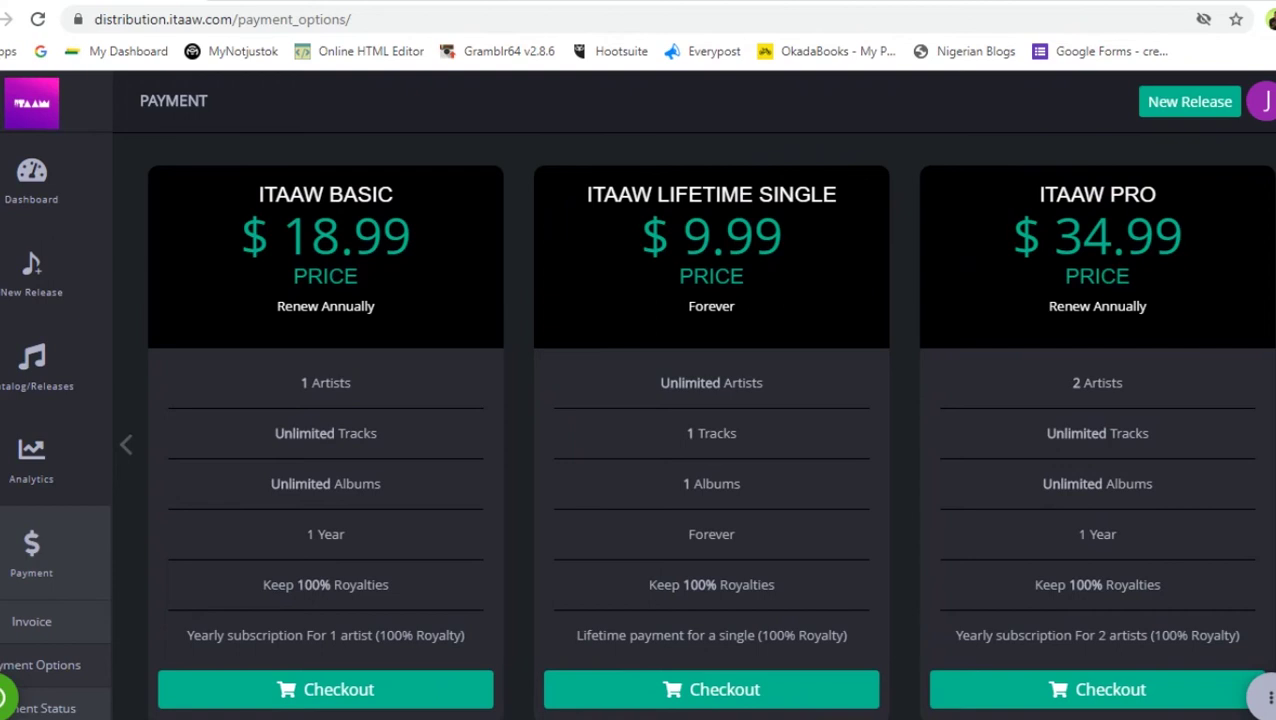
{"action": "scroll", "coordinate": [696, 435], "scroll_direction": "down", "scroll_amount": 1}
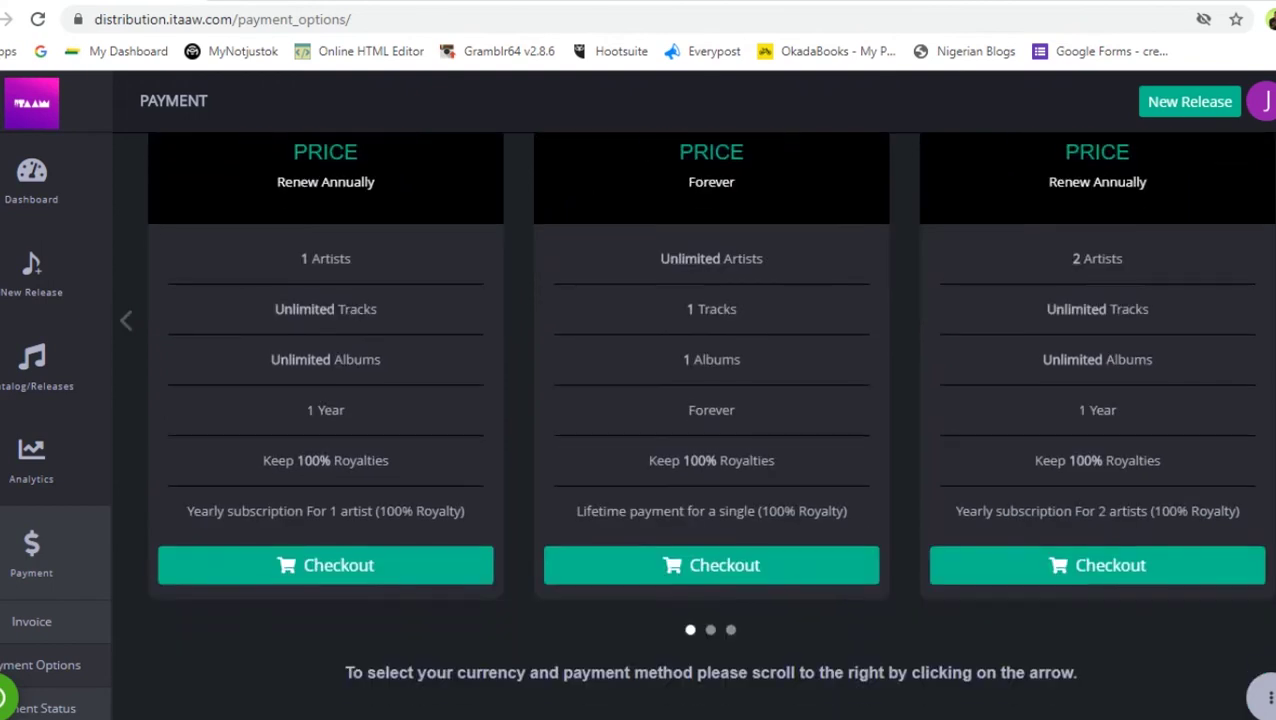
{"action": "scroll", "coordinate": [696, 435], "scroll_direction": "up", "scroll_amount": 1}
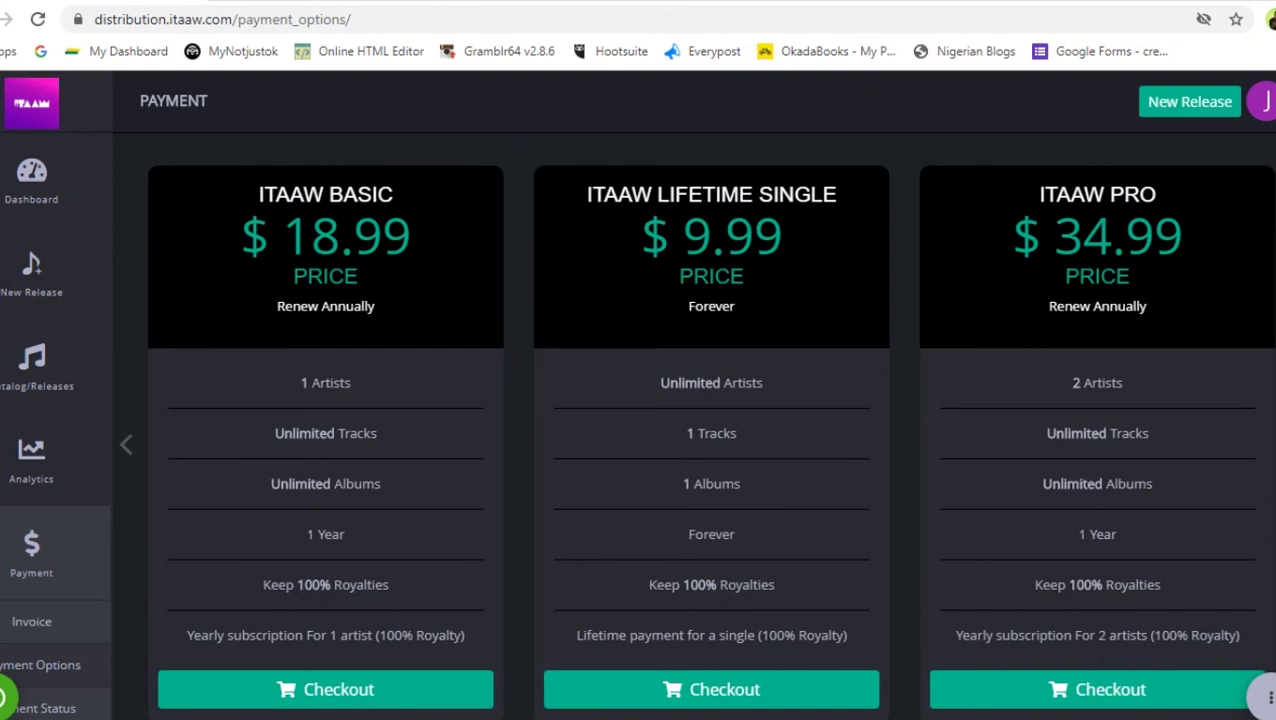
{"action": "scroll", "coordinate": [711, 420], "scroll_direction": "down", "scroll_amount": 1}
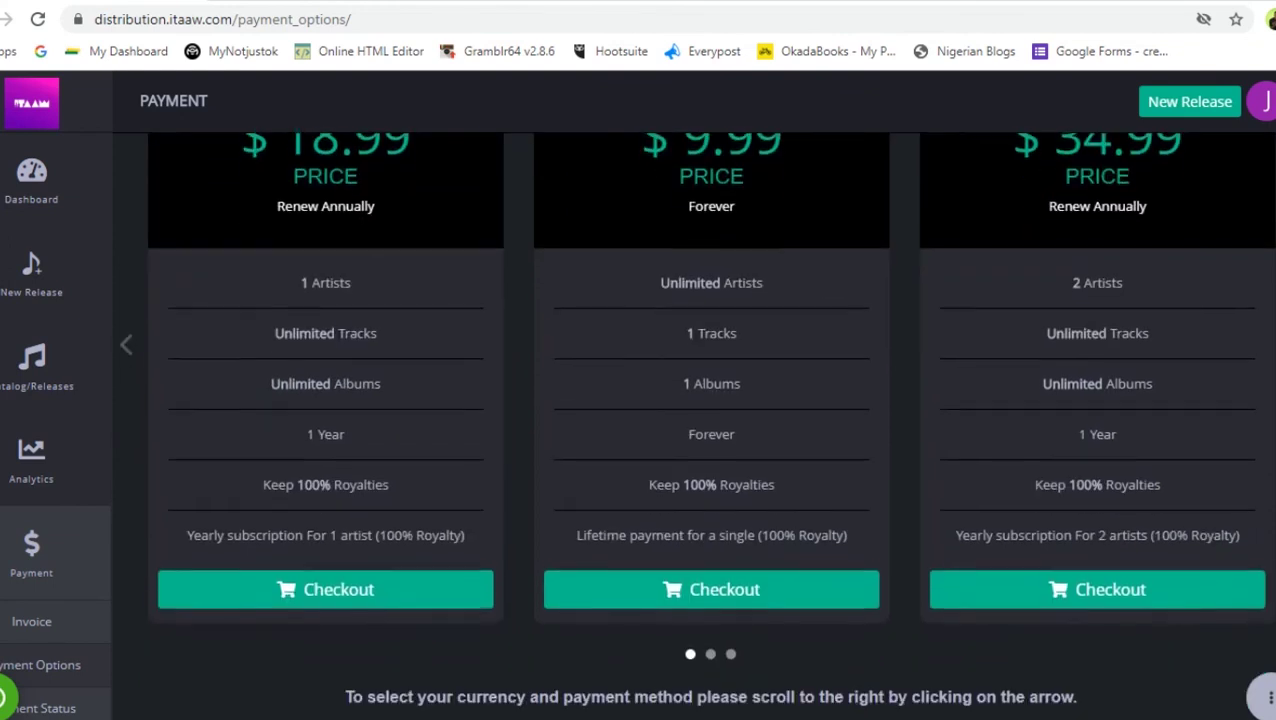
{"action": "scroll", "coordinate": [711, 420], "scroll_direction": "up", "scroll_amount": 1}
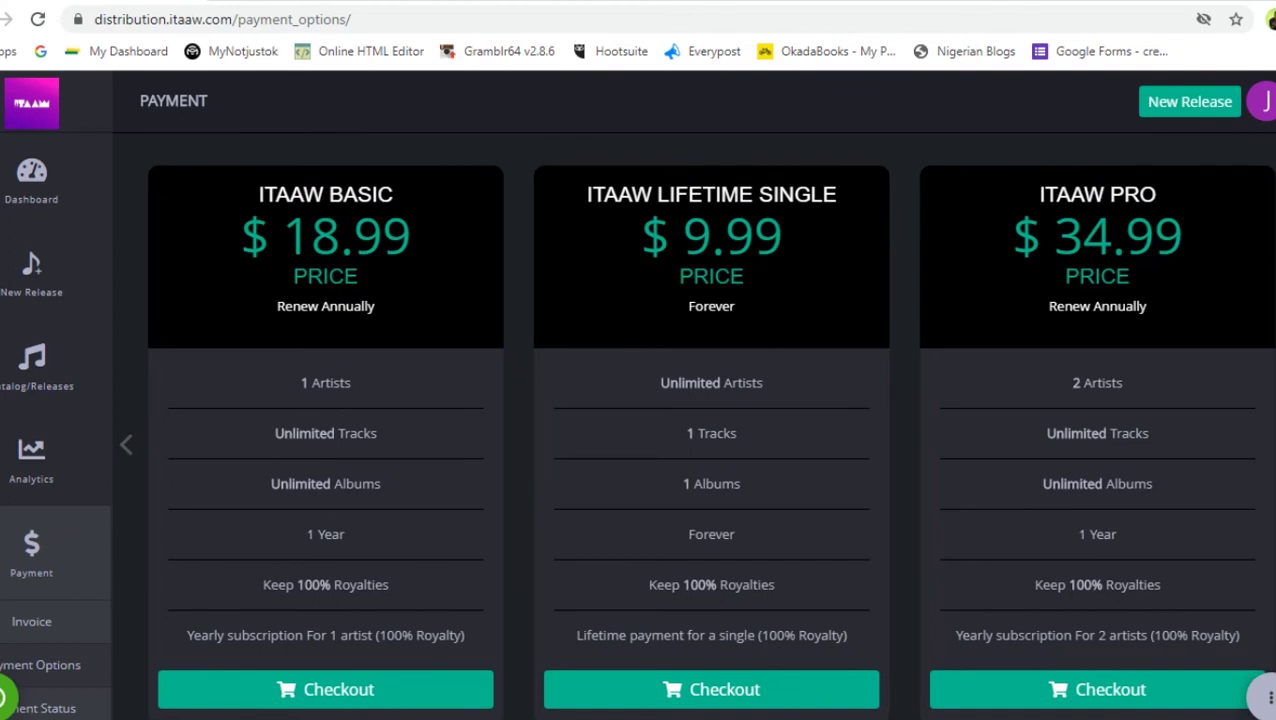
{"action": "scroll", "coordinate": [711, 420], "scroll_direction": "down", "scroll_amount": 1}
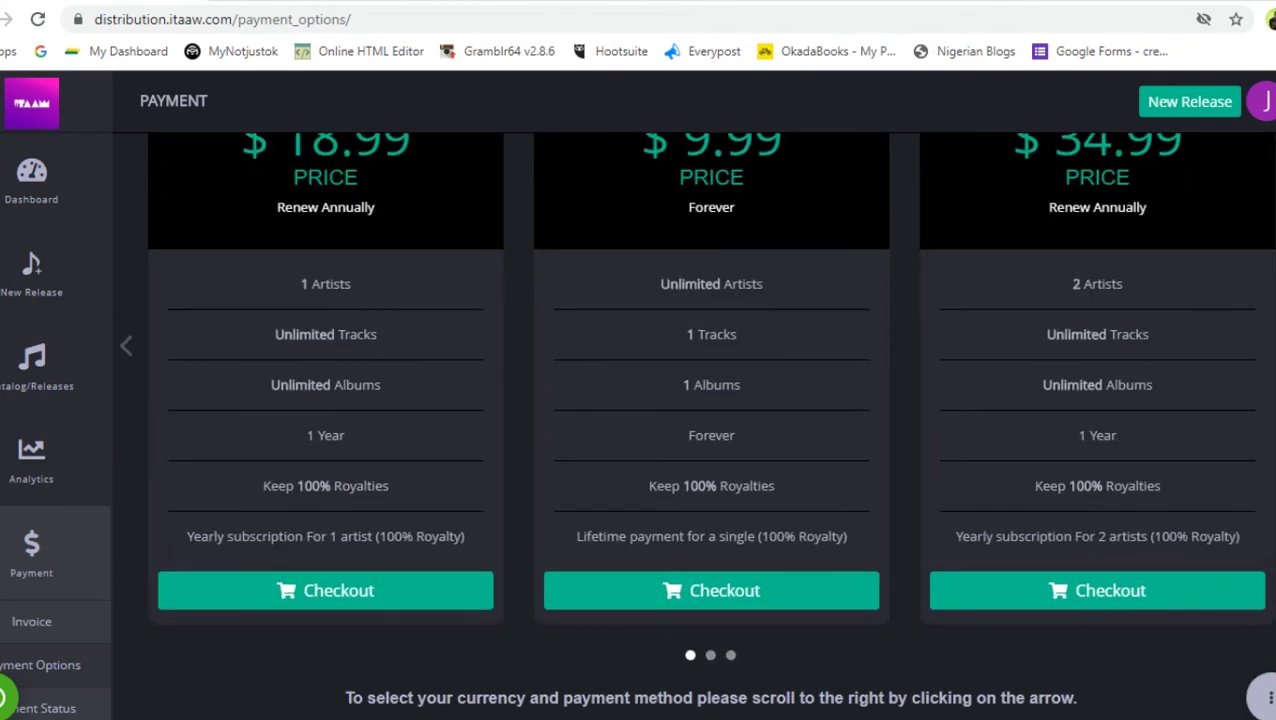
- Scroll back up to the ITAAW Lifetime Single cart totalling $10.58 with the 0.59 fee
{"action": "scroll", "coordinate": [711, 420], "scroll_direction": "up", "scroll_amount": 1}
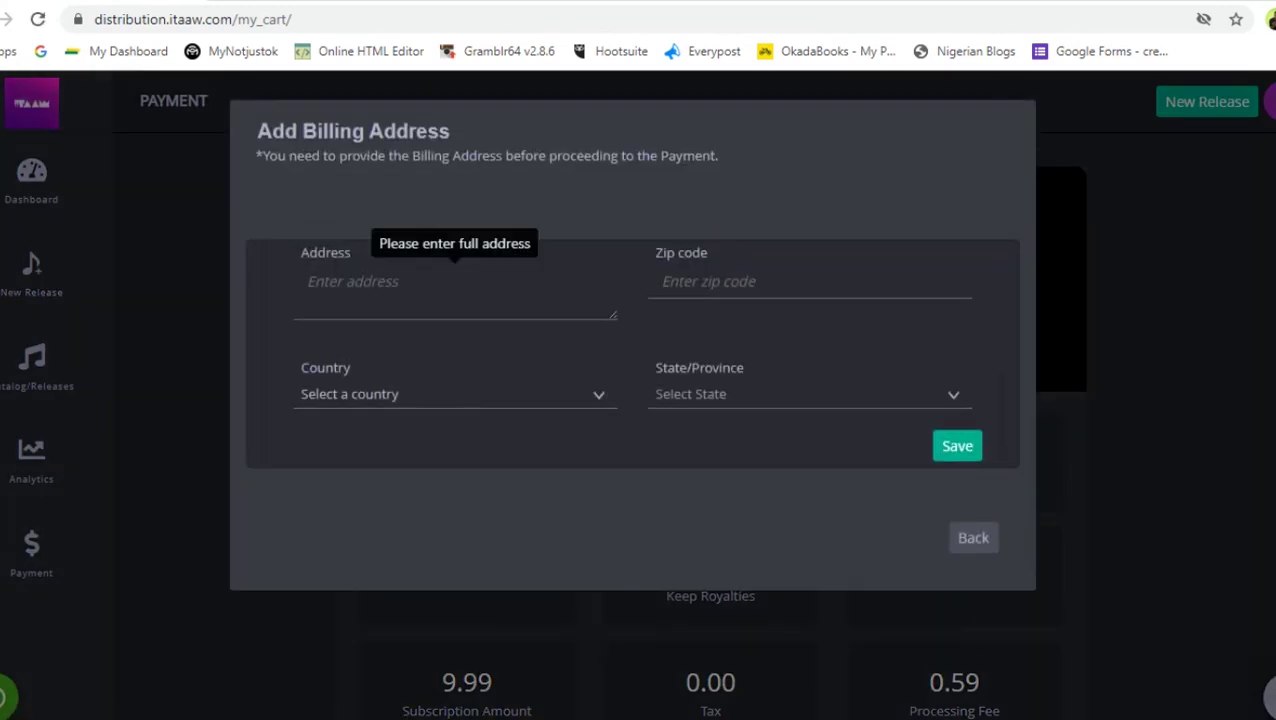
- Fill the billing address and zip code from the saved suggestion, keeping Nigeria as country
{"action": "key", "text": "Down"}
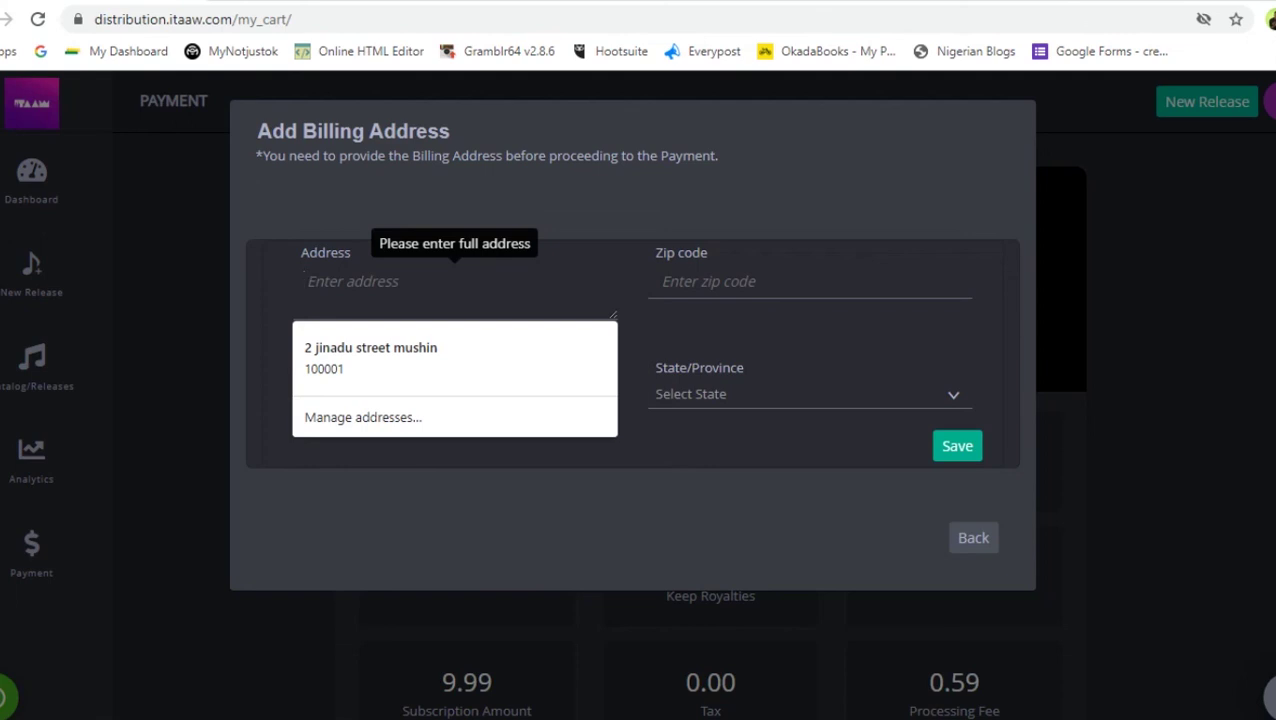
{"action": "key", "text": "Down"}
{"action": "key", "text": "Return"}
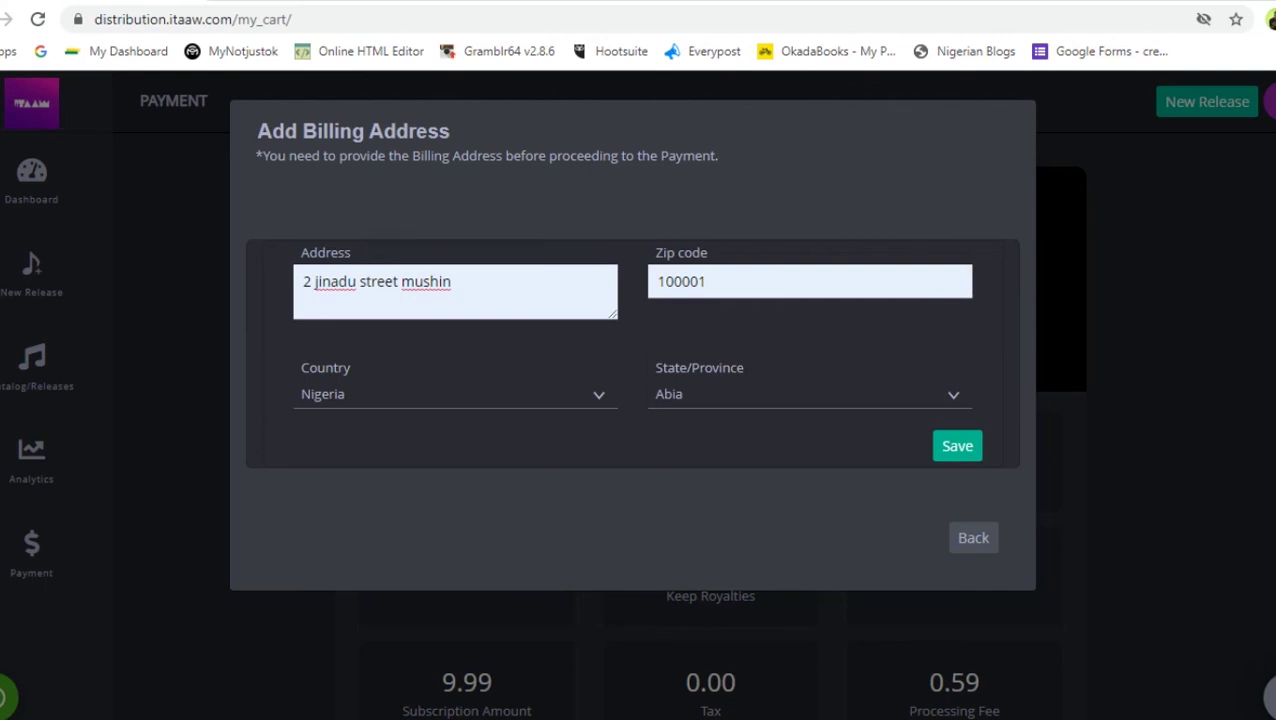
{"action": "left_click", "coordinate": [450, 394]}
{"action": "left_click", "coordinate": [450, 394]}
- Set the state to Lagos by filtering with 'la', then submit the billing address
{"action": "left_click", "coordinate": [810, 394]}
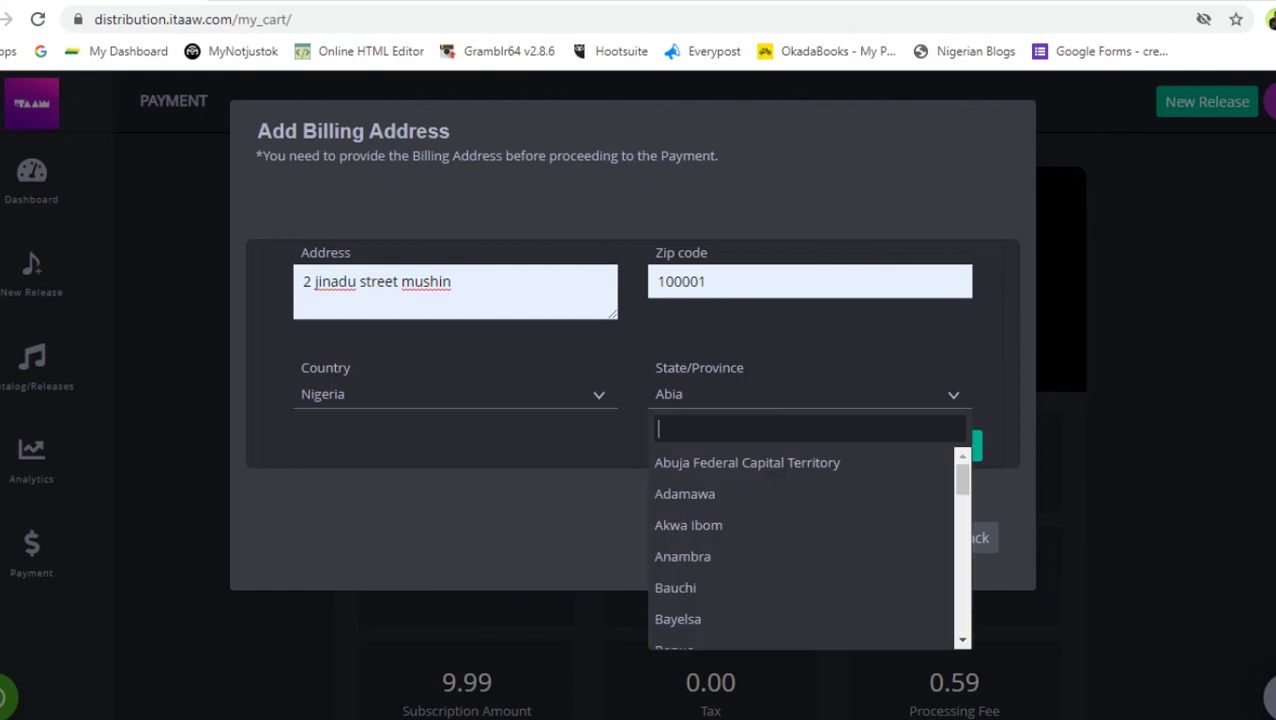
{"action": "type", "text": "la"}
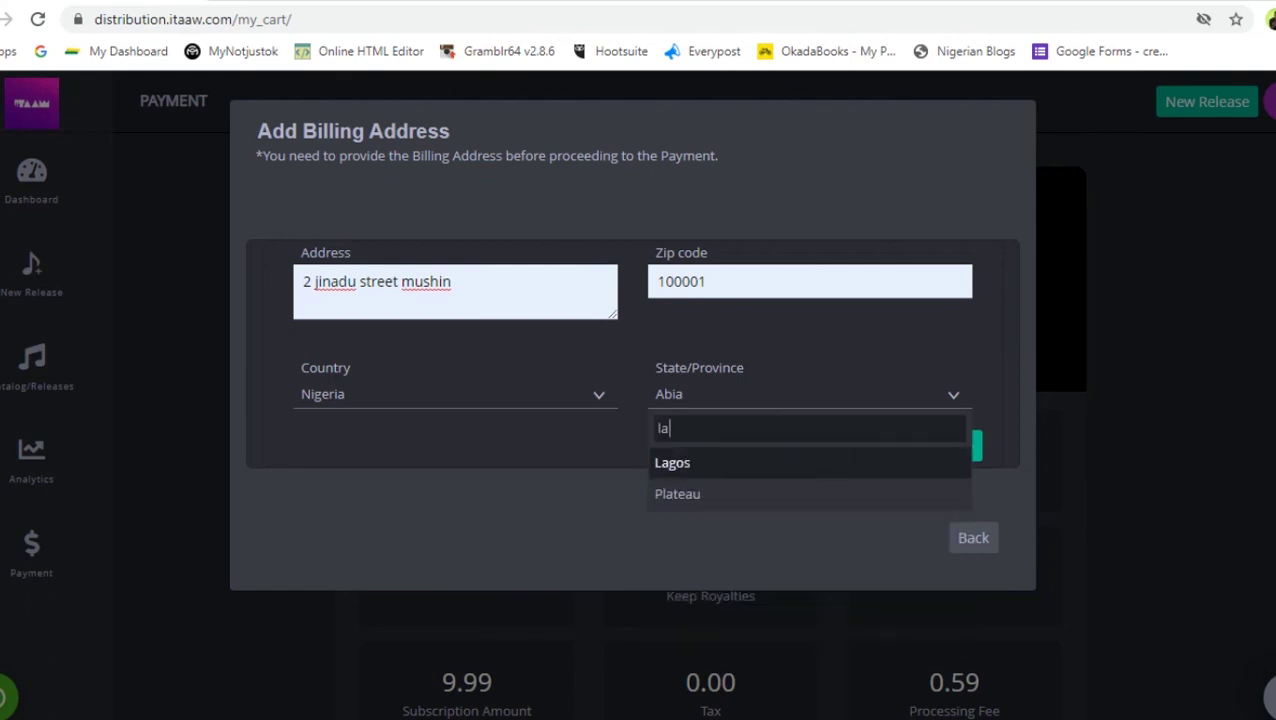
{"action": "key", "text": "Down"}
{"action": "key", "text": "Up"}
{"action": "key", "text": "Return"}
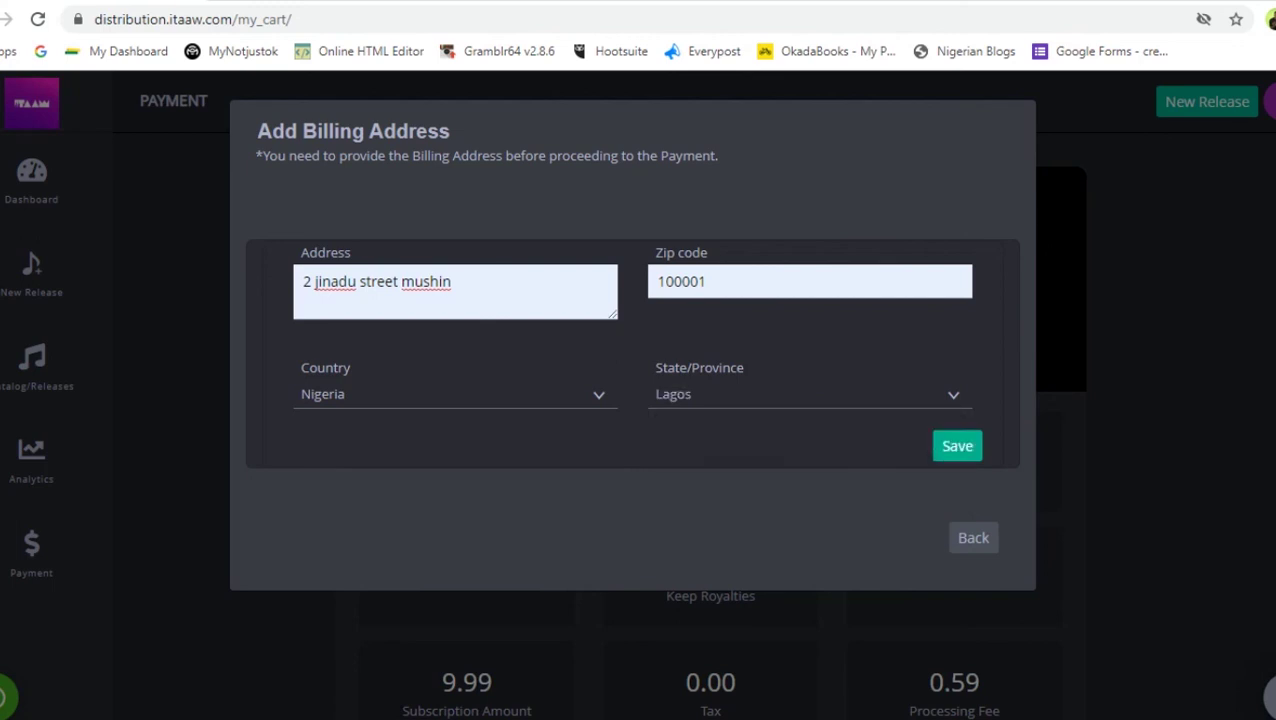
{"action": "key", "text": "Return"}
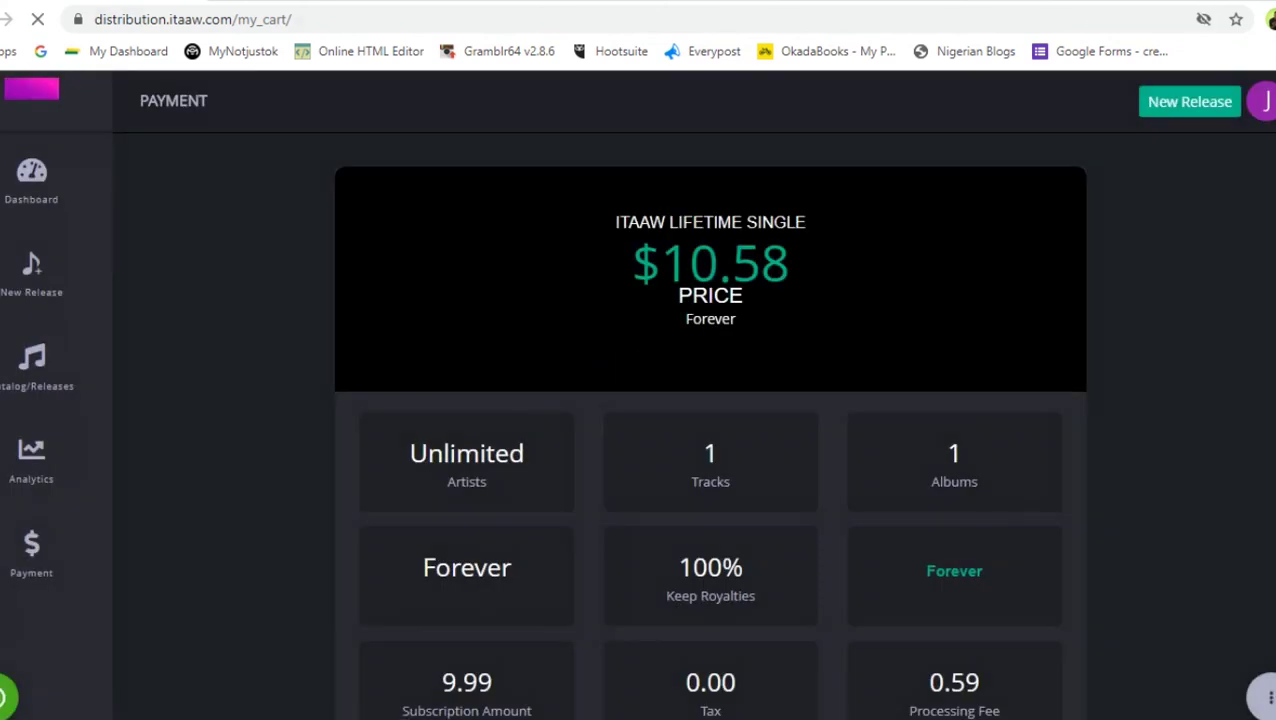
- Scroll through the payment page to review the saved billing address and processing fees
{"action": "scroll", "coordinate": [710, 430], "scroll_direction": "down", "scroll_amount": 4}
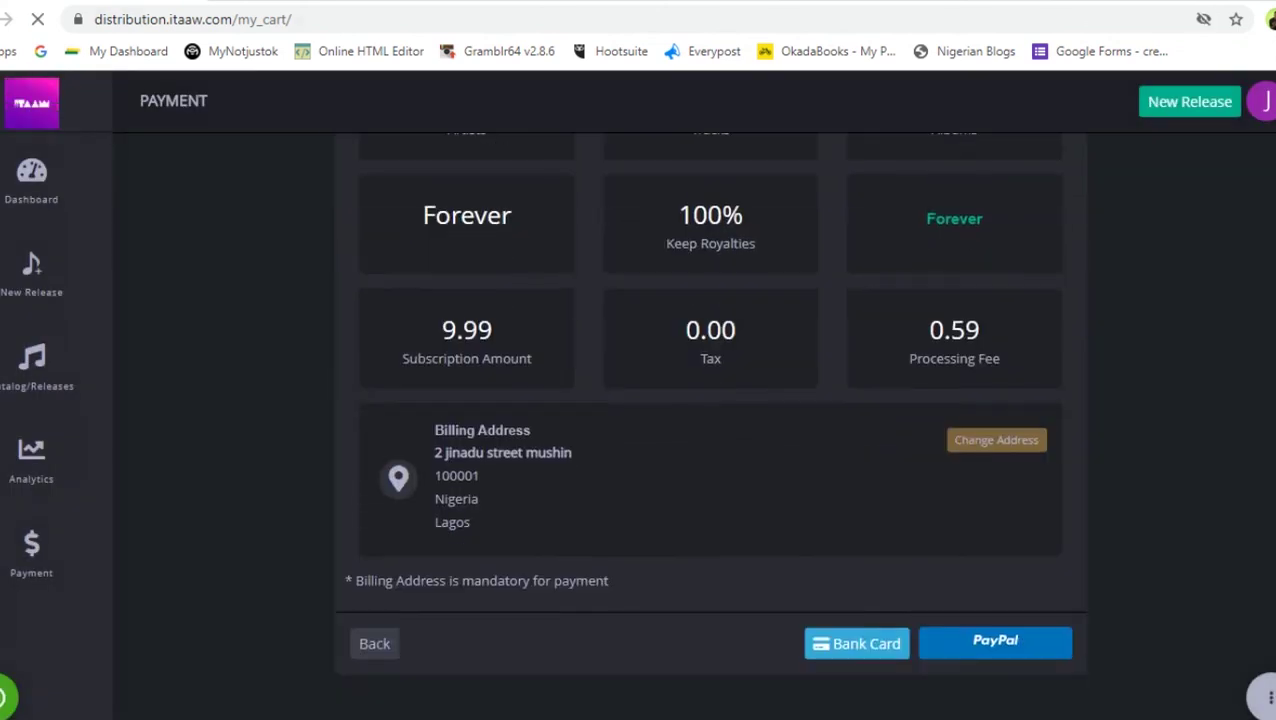
{"action": "scroll", "coordinate": [710, 425], "scroll_direction": "up", "scroll_amount": 4}
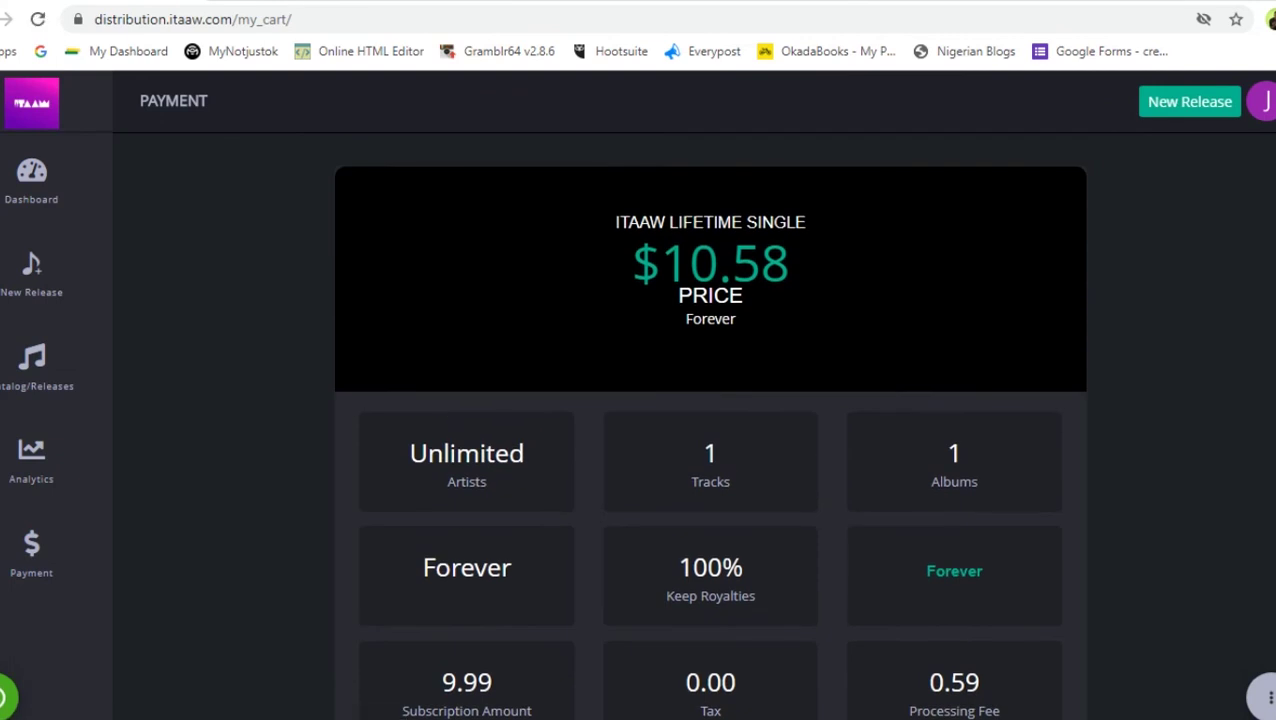
{"action": "scroll", "coordinate": [710, 430], "scroll_direction": "down", "scroll_amount": 2}
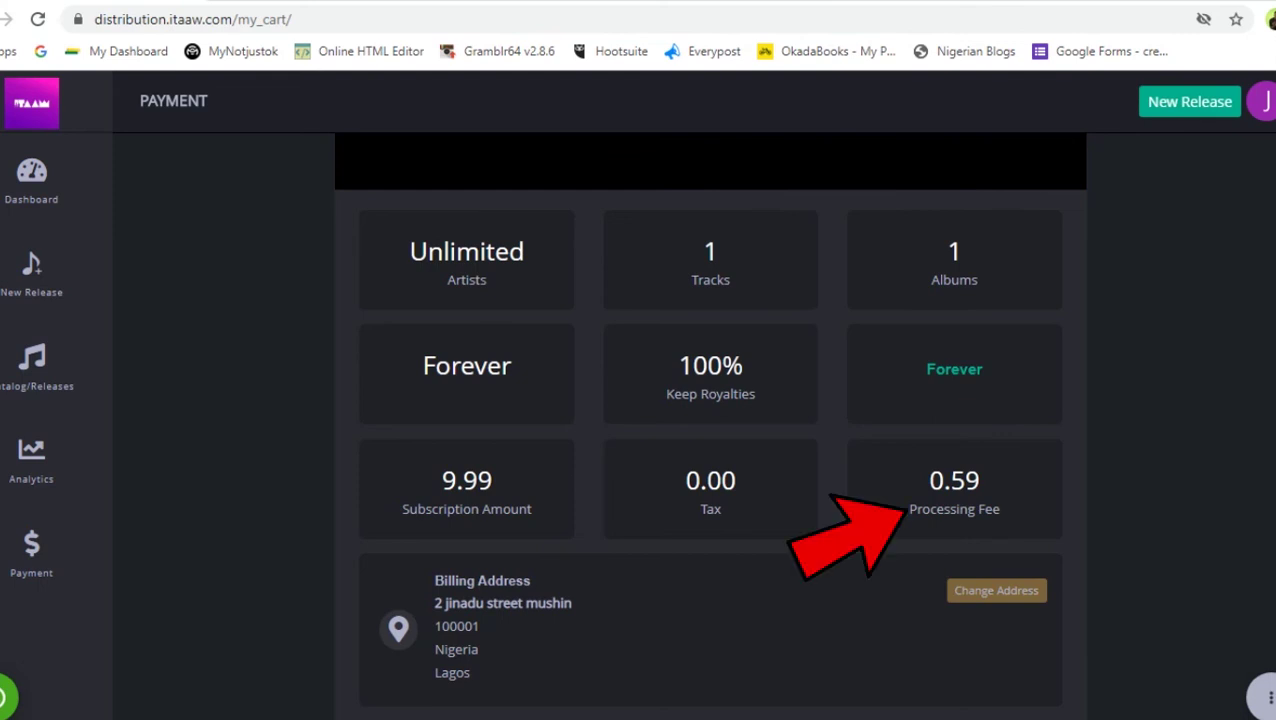
{"action": "scroll", "coordinate": [710, 420], "scroll_direction": "down", "scroll_amount": 2}
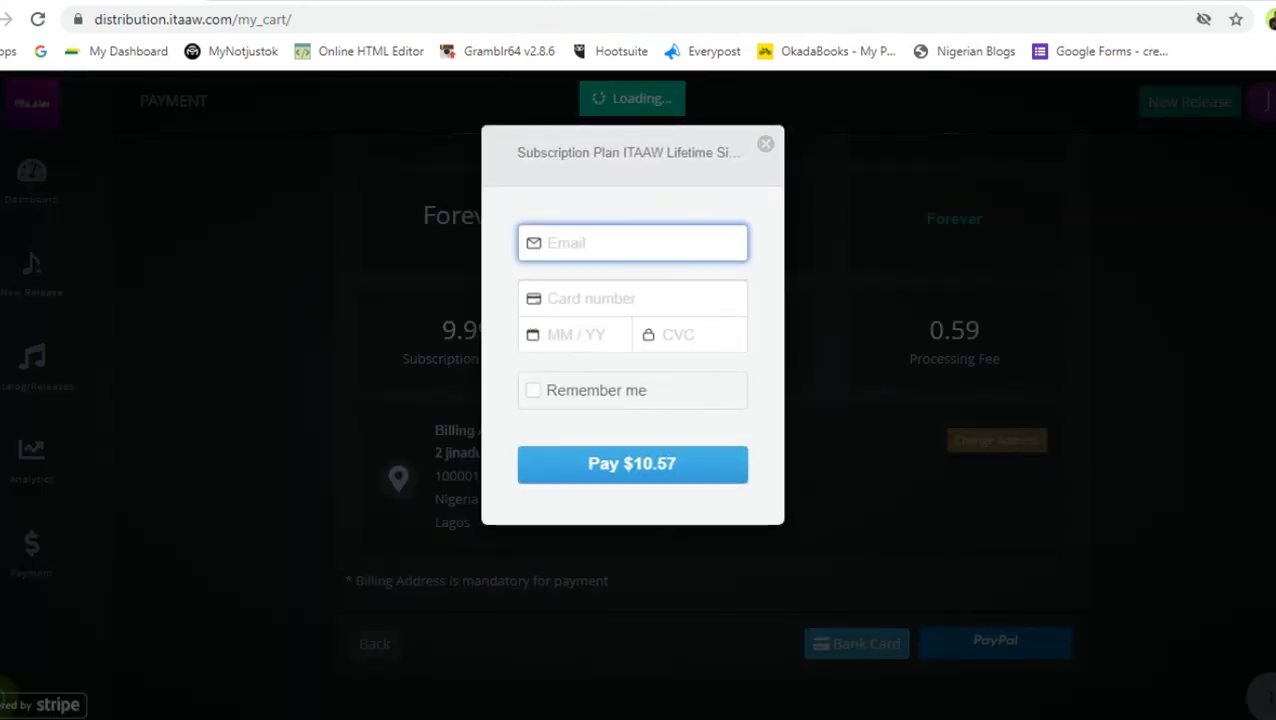
- Step through the Stripe card number, expiry and CVC fields without entering any details
{"action": "left_click", "coordinate": [632, 298]}
{"action": "left_click", "coordinate": [575, 334]}
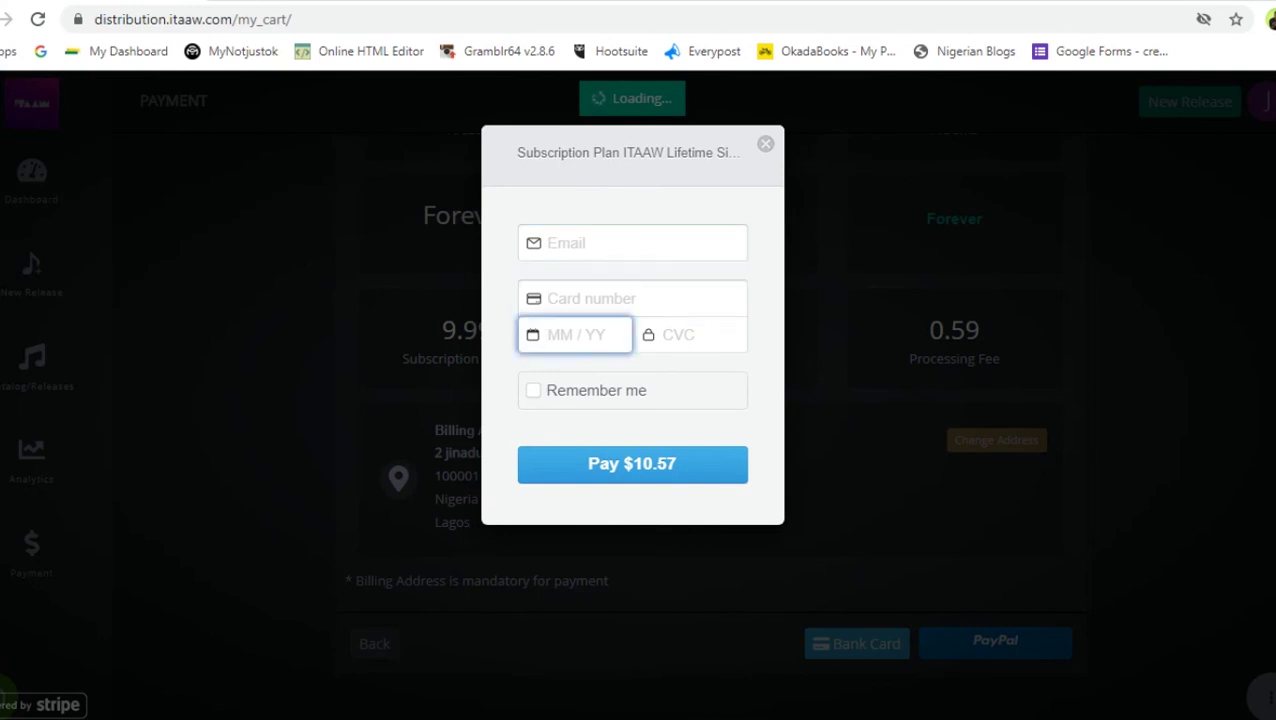
{"action": "left_click", "coordinate": [690, 334]}
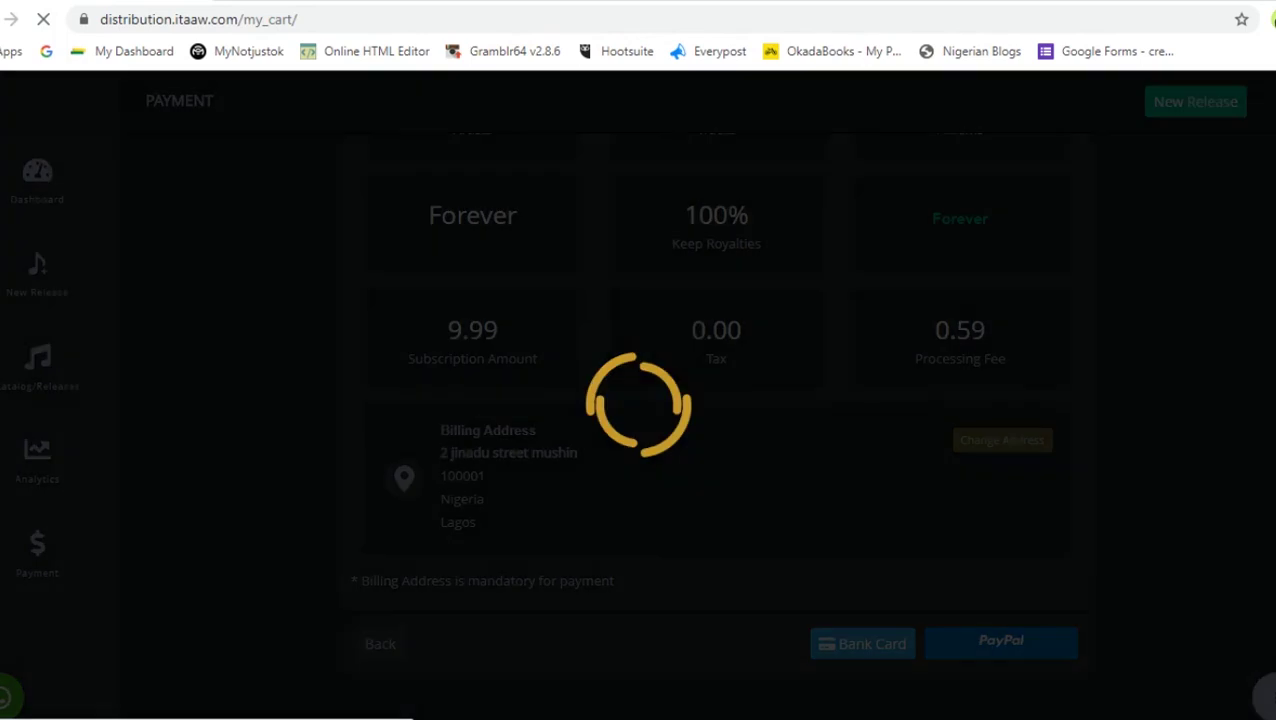
{"action": "scroll", "coordinate": [715, 420], "scroll_direction": "up", "scroll_amount": 1}
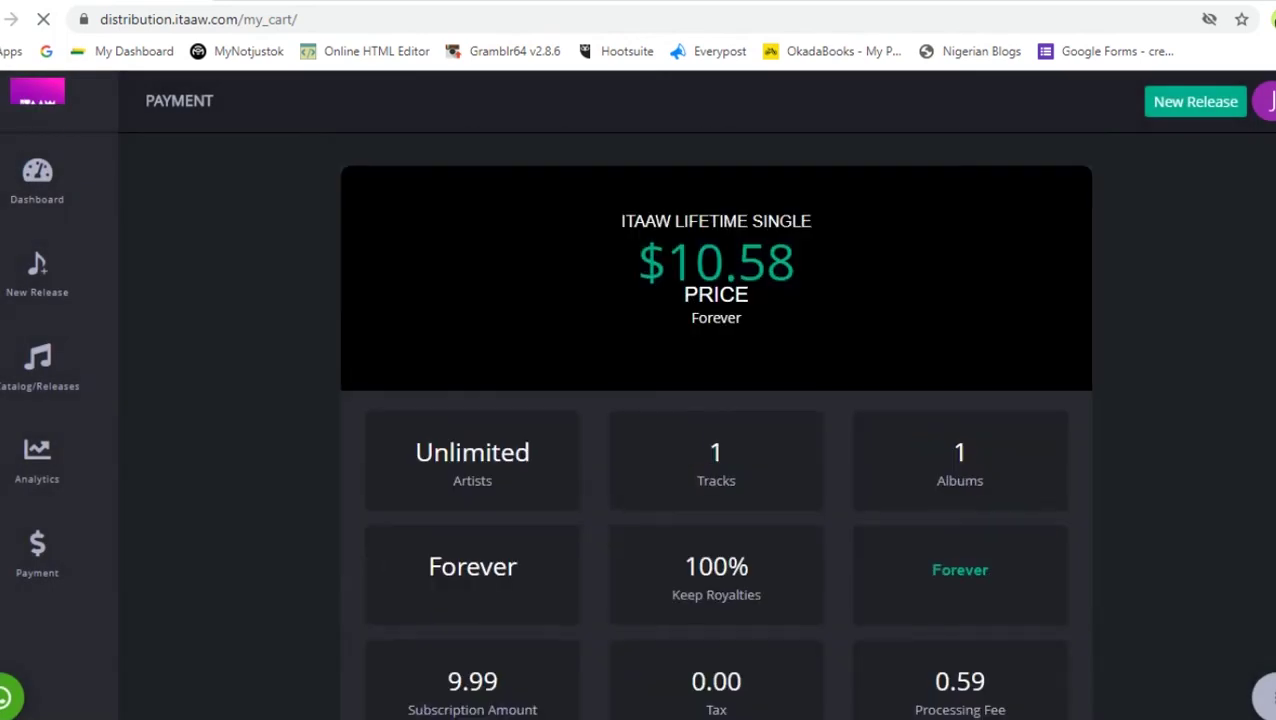
{"action": "scroll", "coordinate": [715, 420], "scroll_direction": "up", "scroll_amount": 3}
{"action": "scroll", "coordinate": [715, 420], "scroll_direction": "down", "scroll_amount": 4}
{"action": "left_click", "coordinate": [1000, 640]}
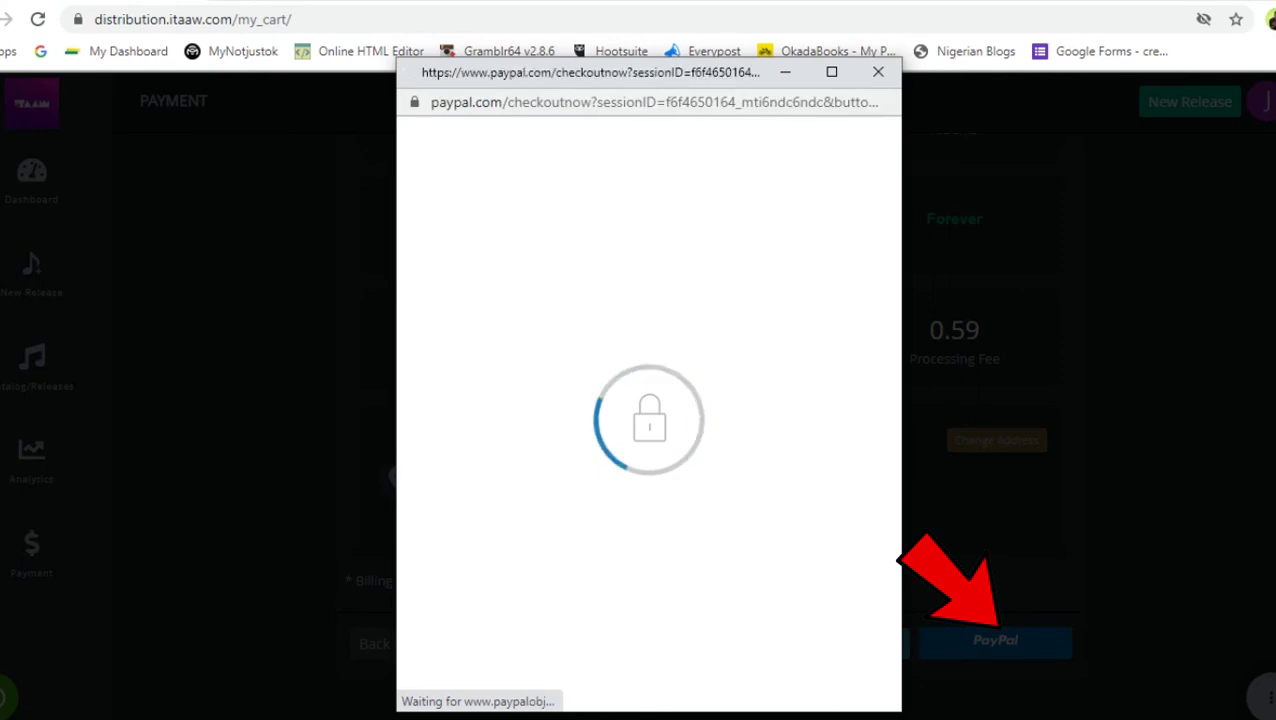
{"action": "left_click", "coordinate": [640, 323]}
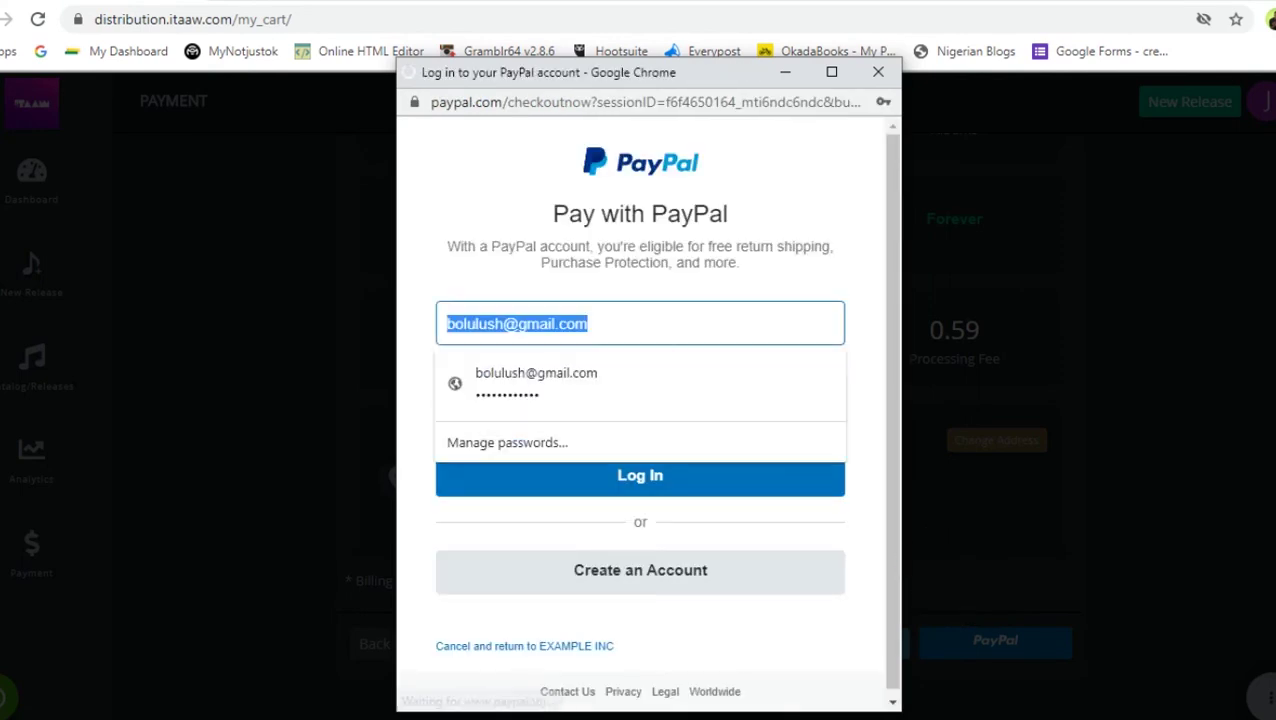
{"action": "key", "text": "Tab"}
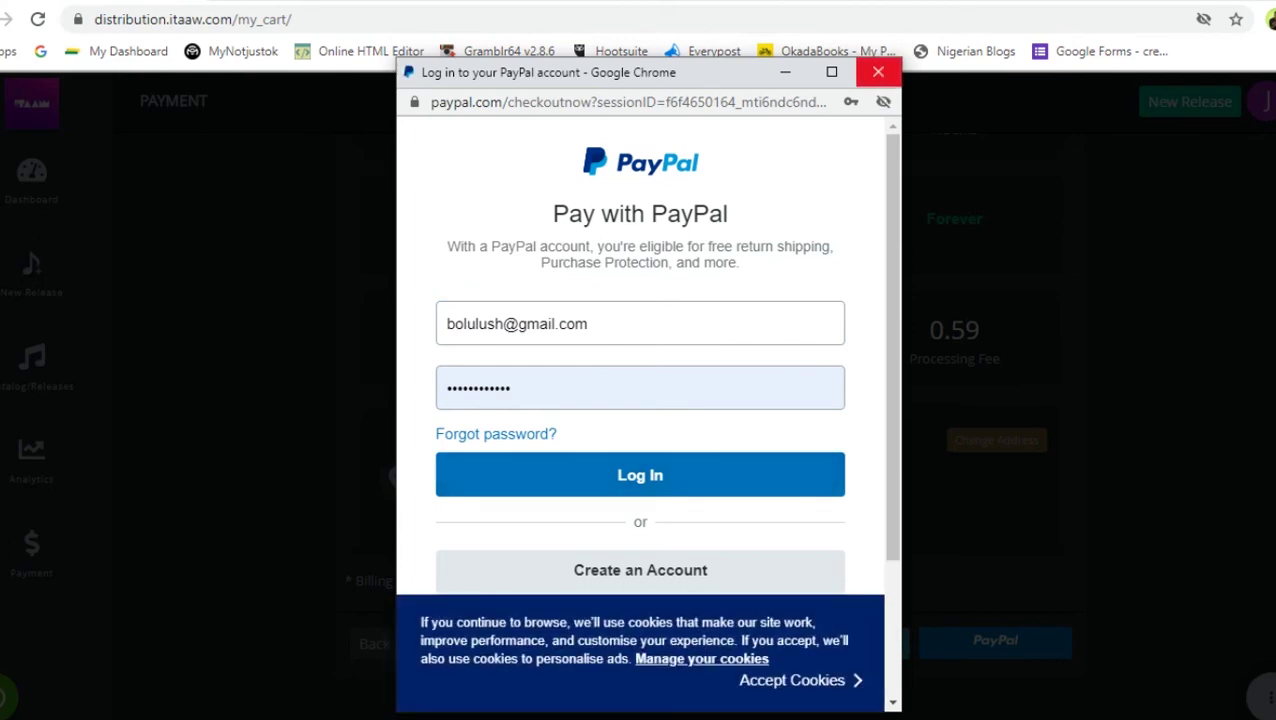
{"action": "left_click", "coordinate": [878, 75]}
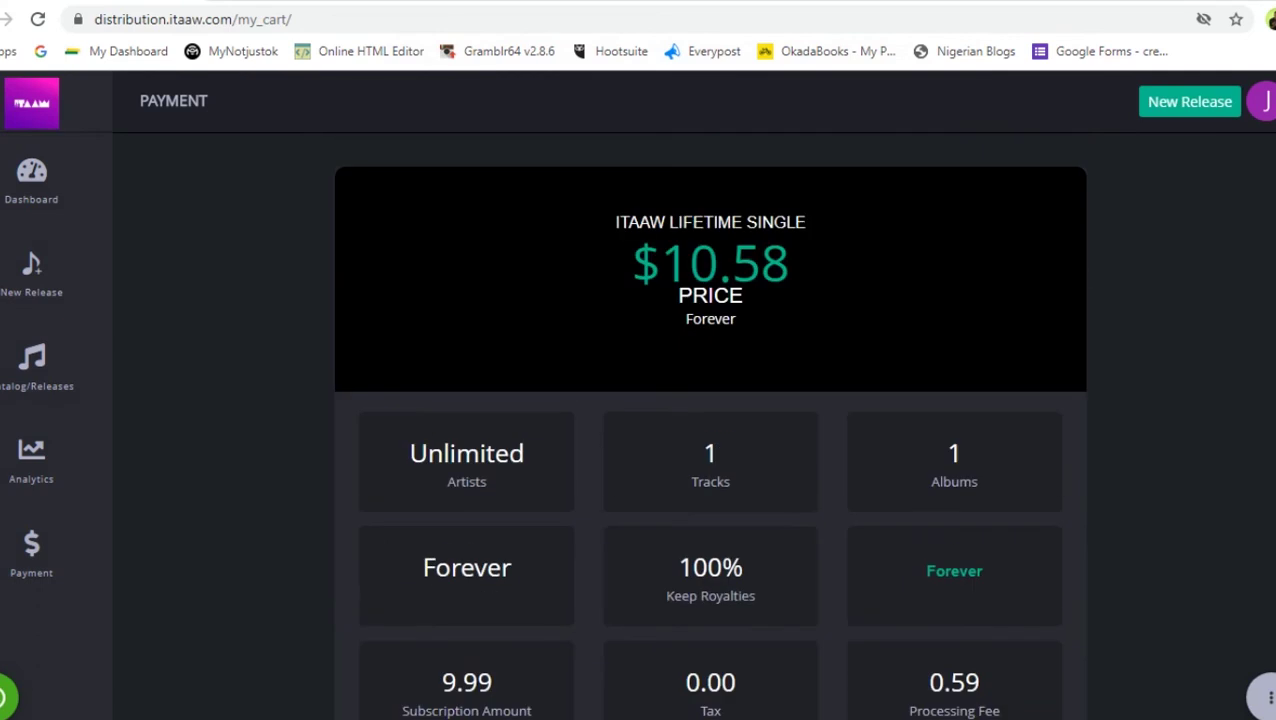